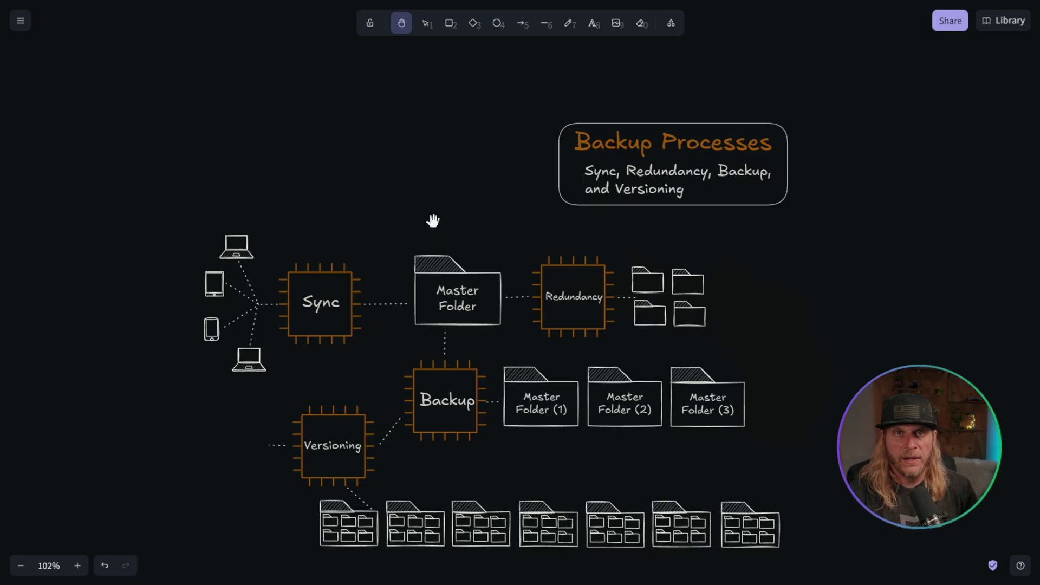
- Pan the Backup Processes diagram slightly upward with the Hand tool
drag(453, 244, 448, 200)
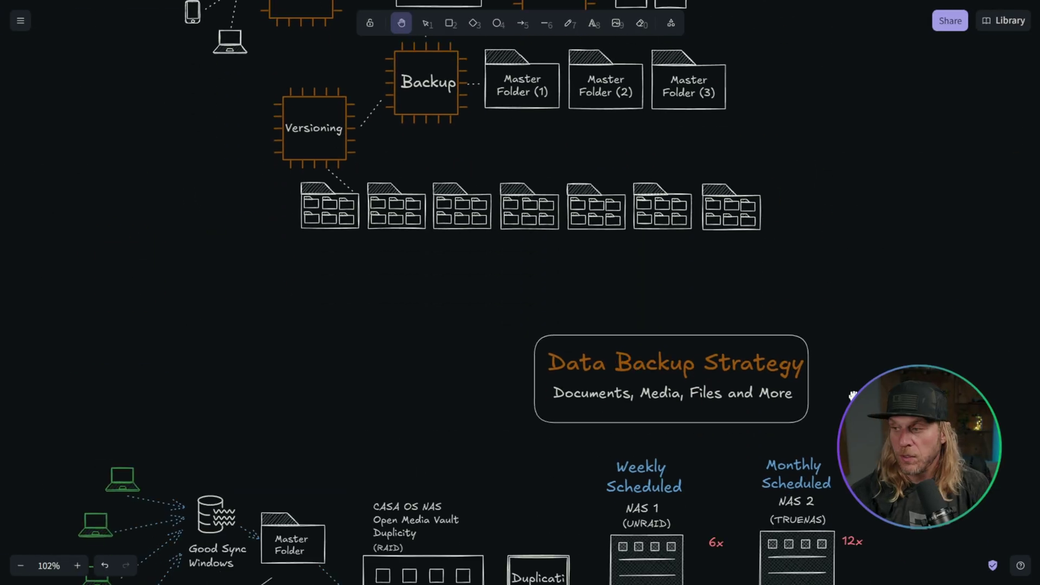
- Scroll down until the full Data Backup Strategy diagram, including legend and Dropbox target, is visible
scroll(820, 201, down, 3)
scroll(828, 211, down, 3)
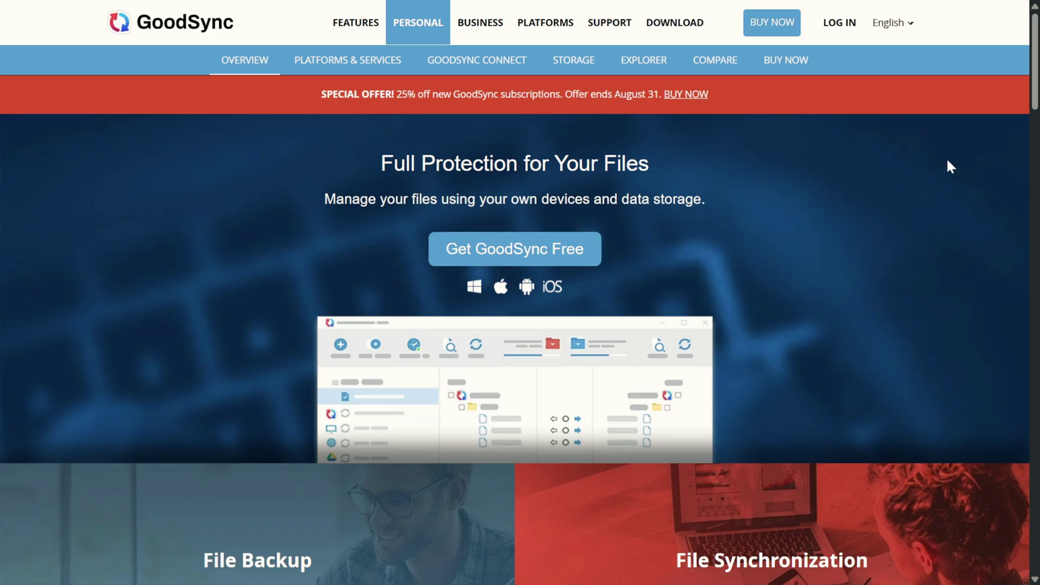
scroll(947, 165, down, 2)
scroll(950, 167, down, 2)
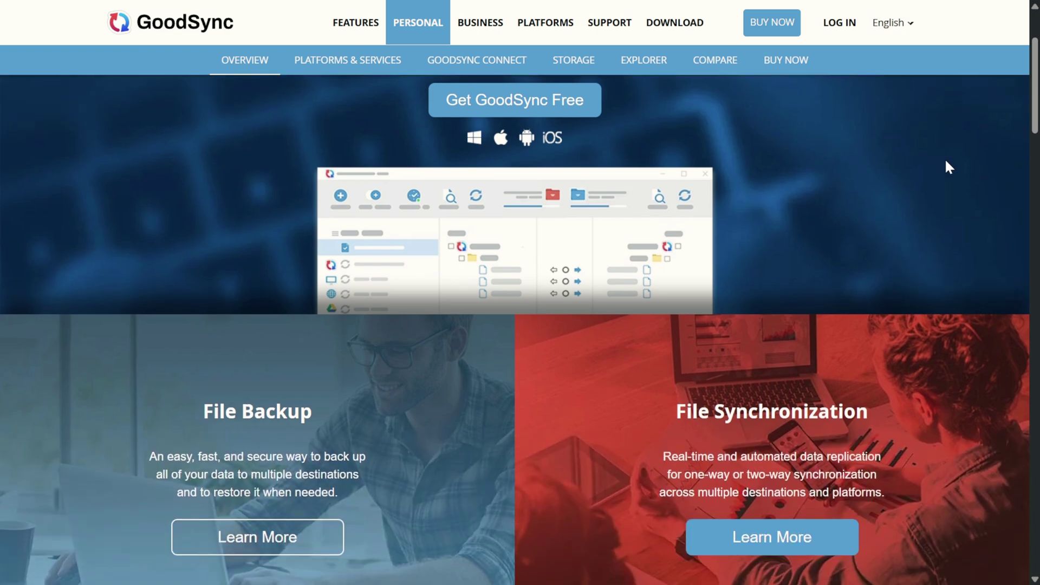
scroll(946, 161, down, 6)
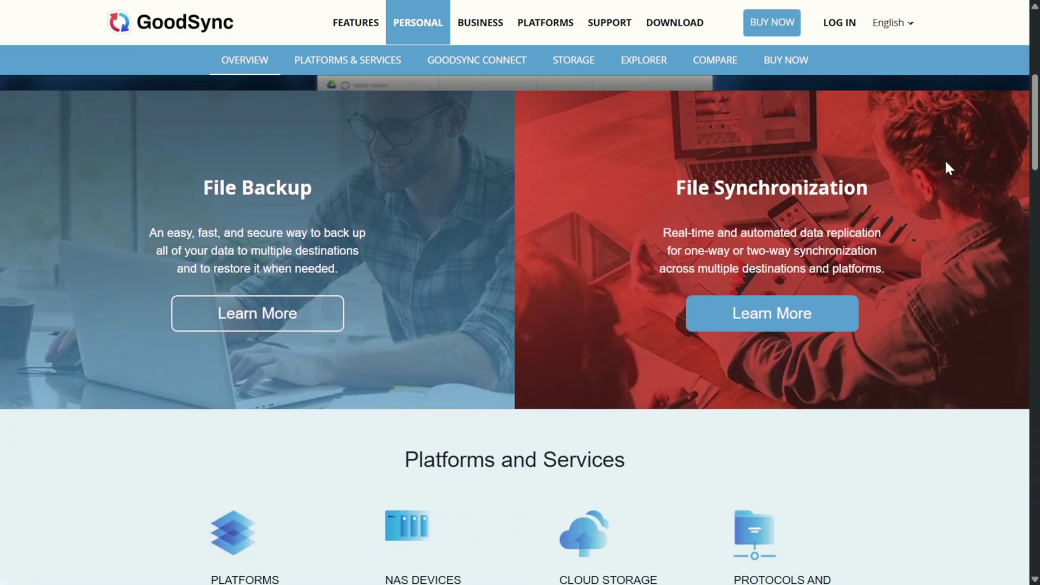
scroll(946, 163, down, 8)
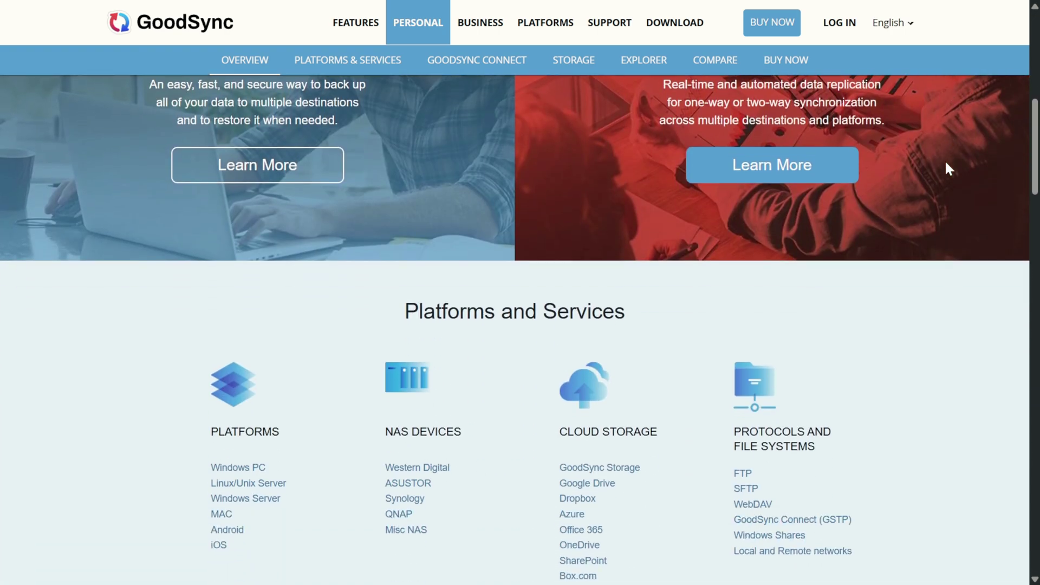
scroll(948, 174, down, 4)
scroll(947, 174, up, 2)
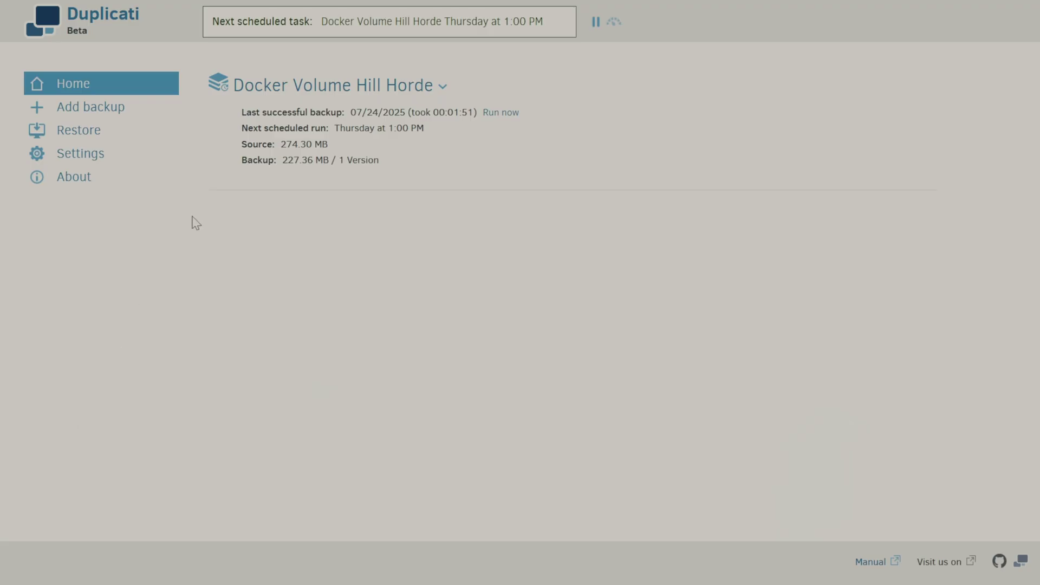
- Start a new Duplicati backup named 'Te' with AES-256 encryption, declining the suggested password
click(80, 108)
click(927, 216)
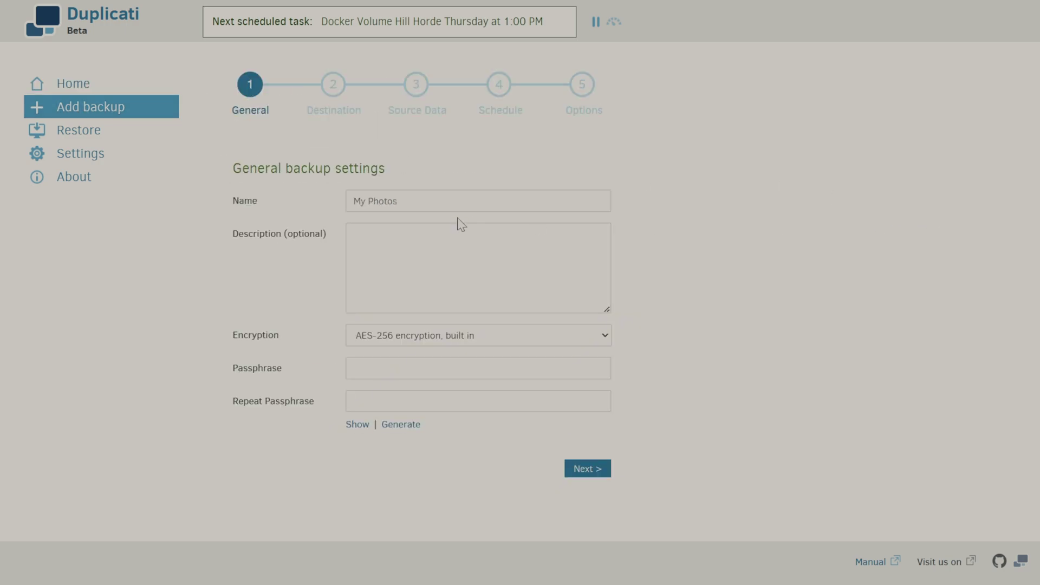
text(Test)
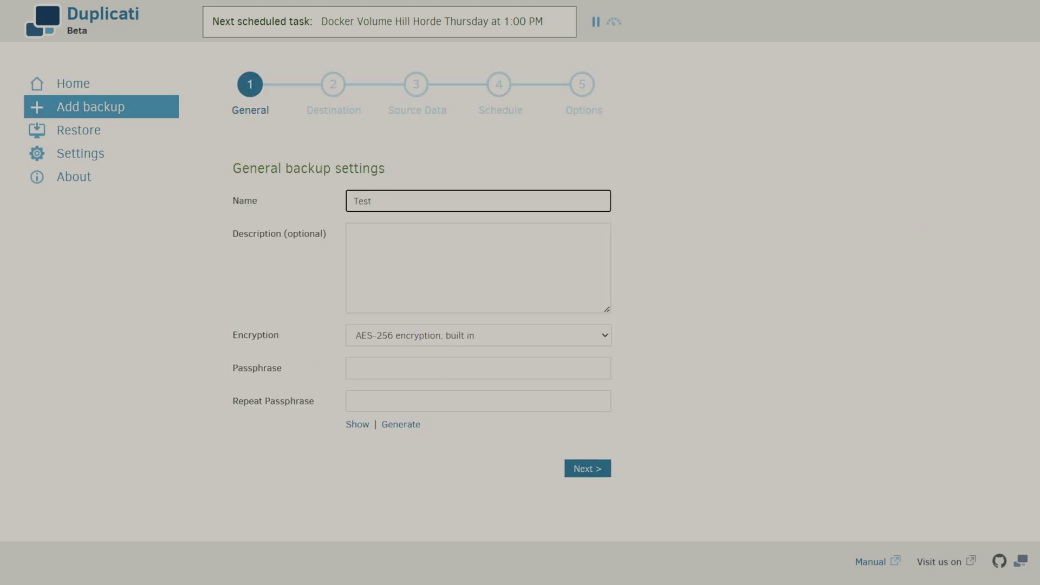
click(422, 339)
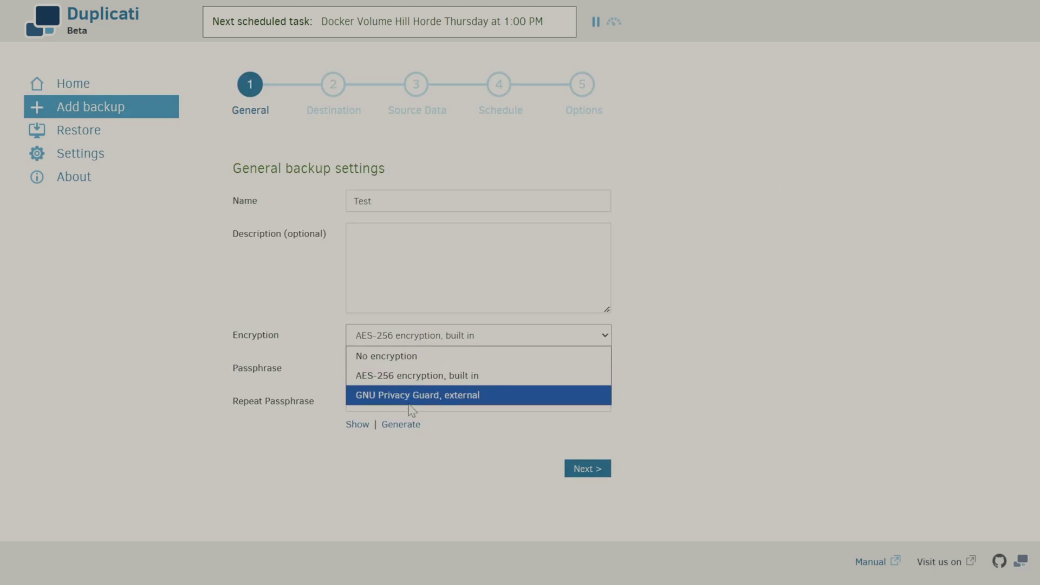
click(270, 448)
click(355, 368)
click(239, 473)
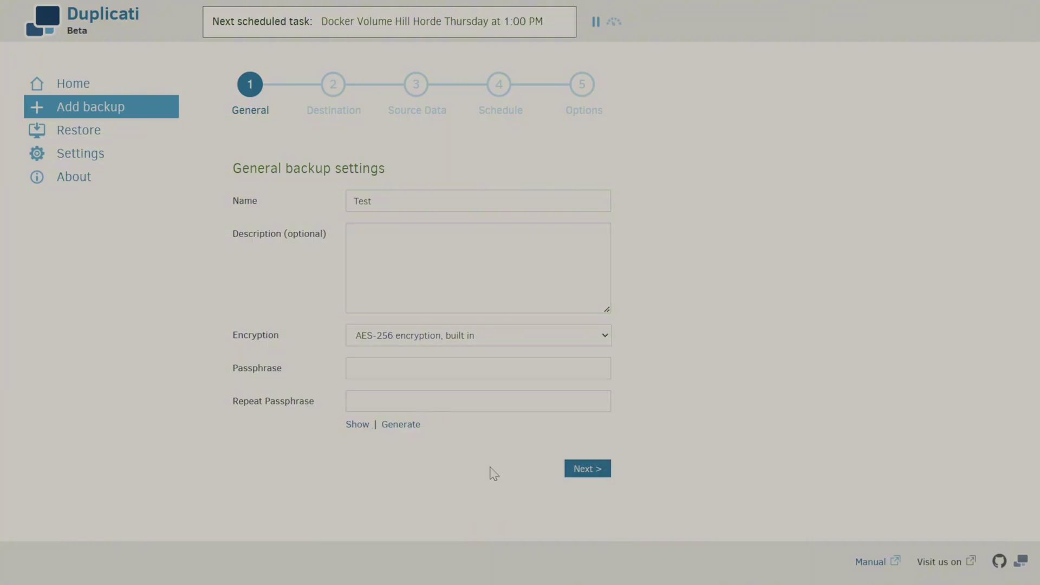
click(587, 467)
- Choose 'Local folder or drive' as the destination storage type after browsing the provider list
click(421, 207)
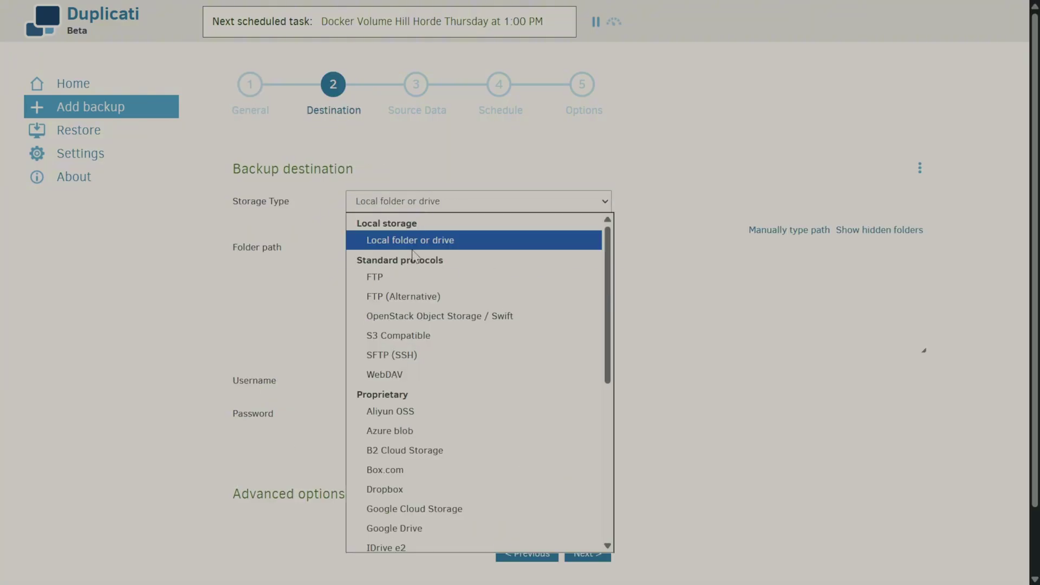
scroll(425, 407, down, 2)
scroll(426, 421, down, 3)
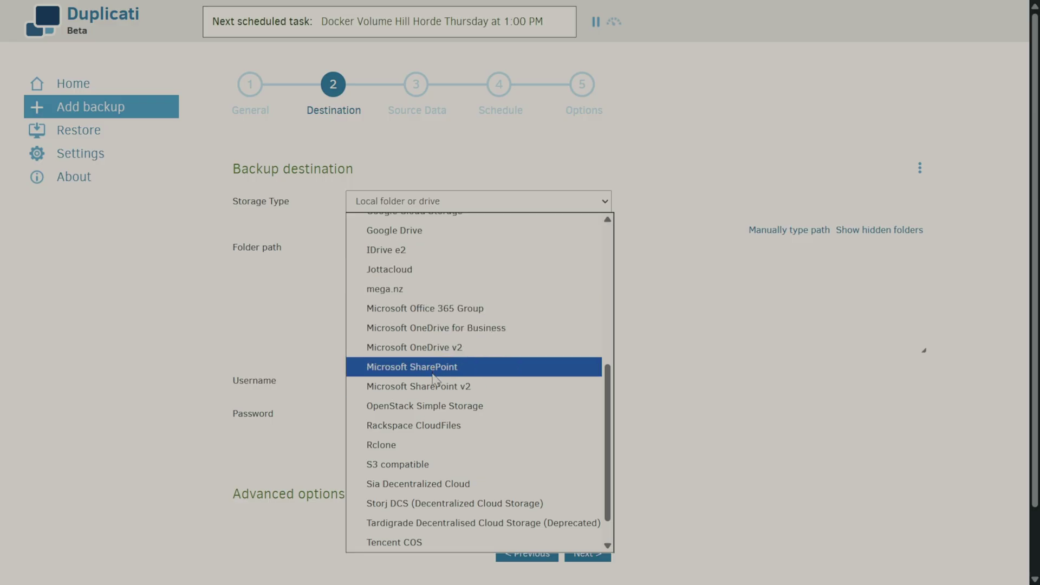
scroll(433, 401, down, 1)
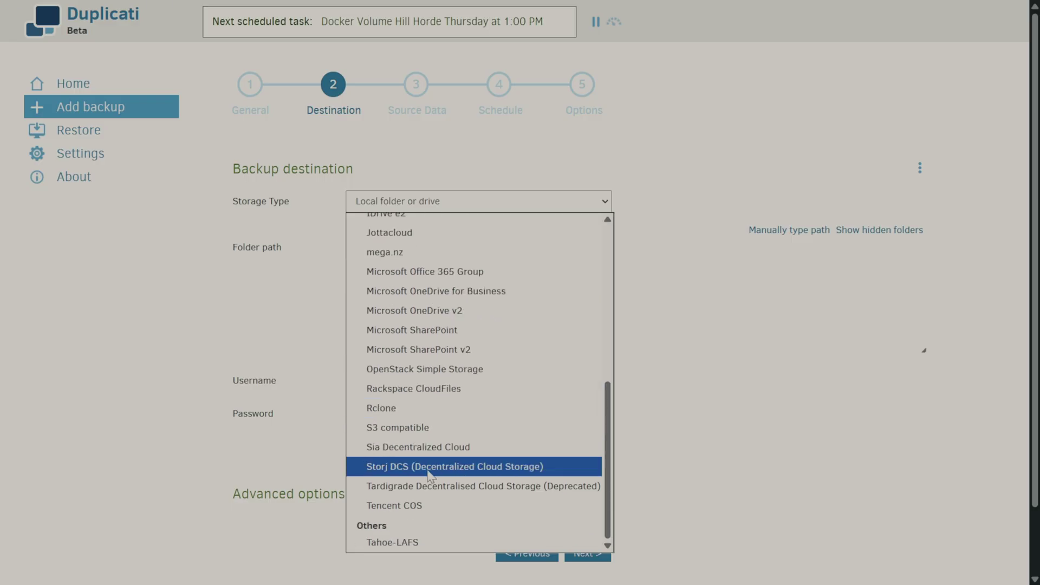
scroll(416, 346, up, 5)
scroll(415, 345, up, 1)
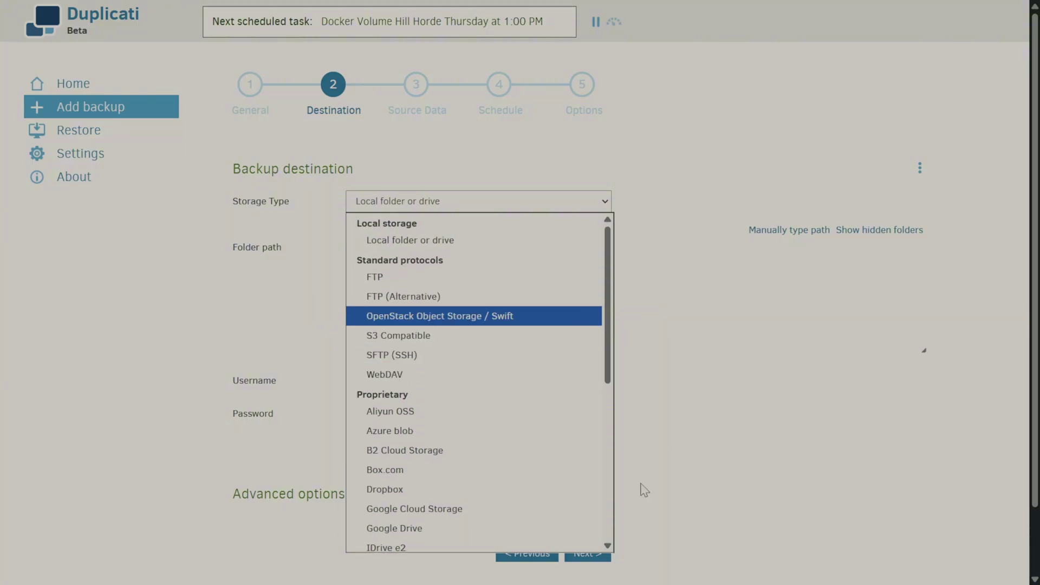
click(456, 240)
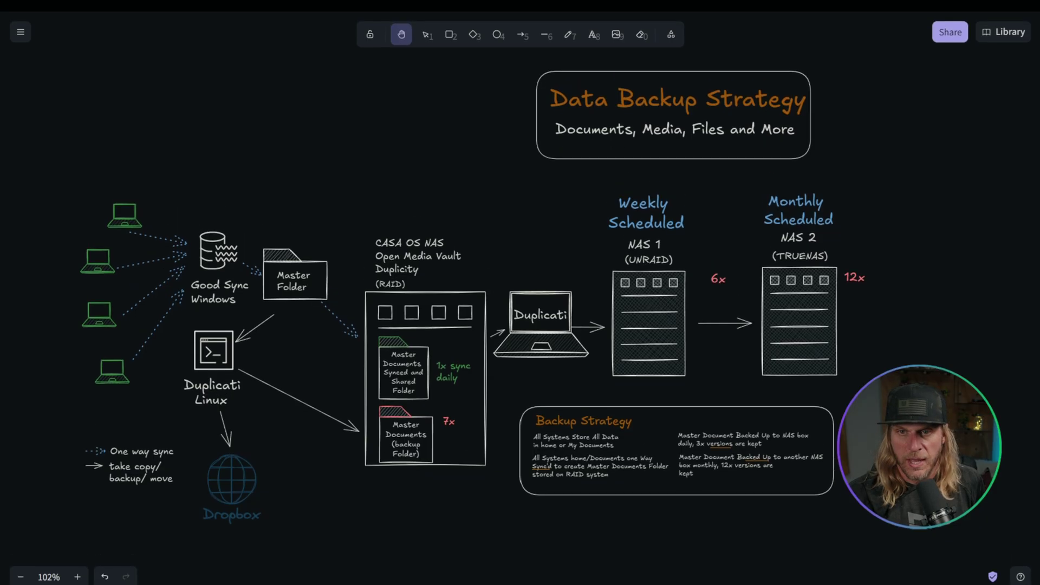
scroll(315, 423, down, 10)
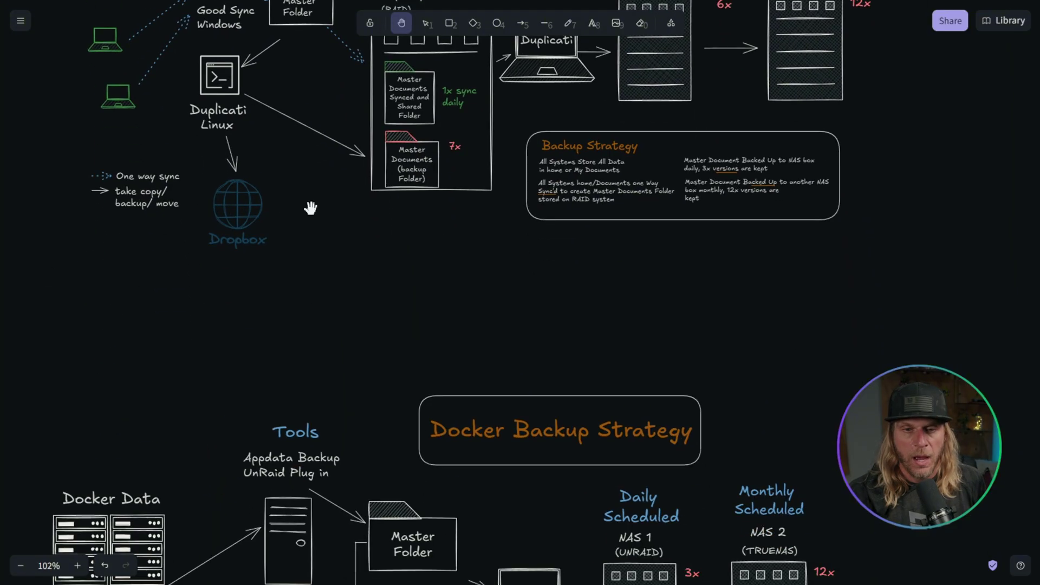
scroll(336, 157, down, 1)
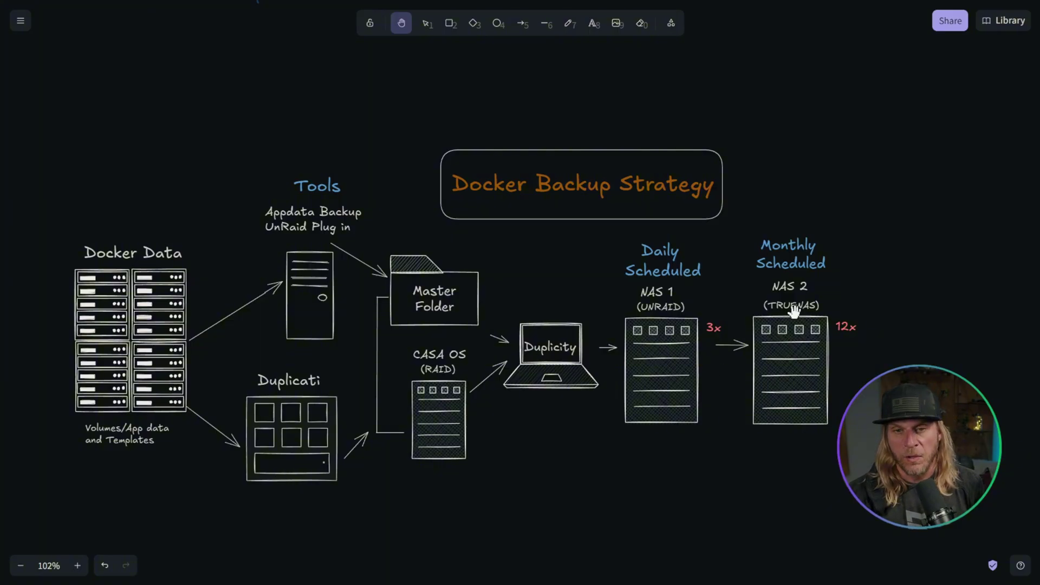
scroll(610, 289, up, 10)
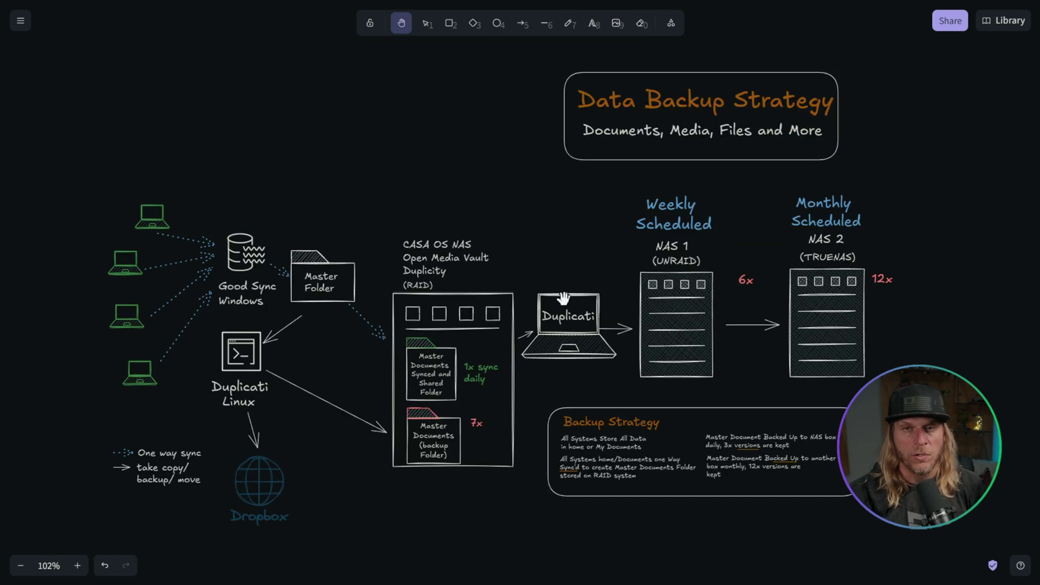
scroll(561, 292, down, 10)
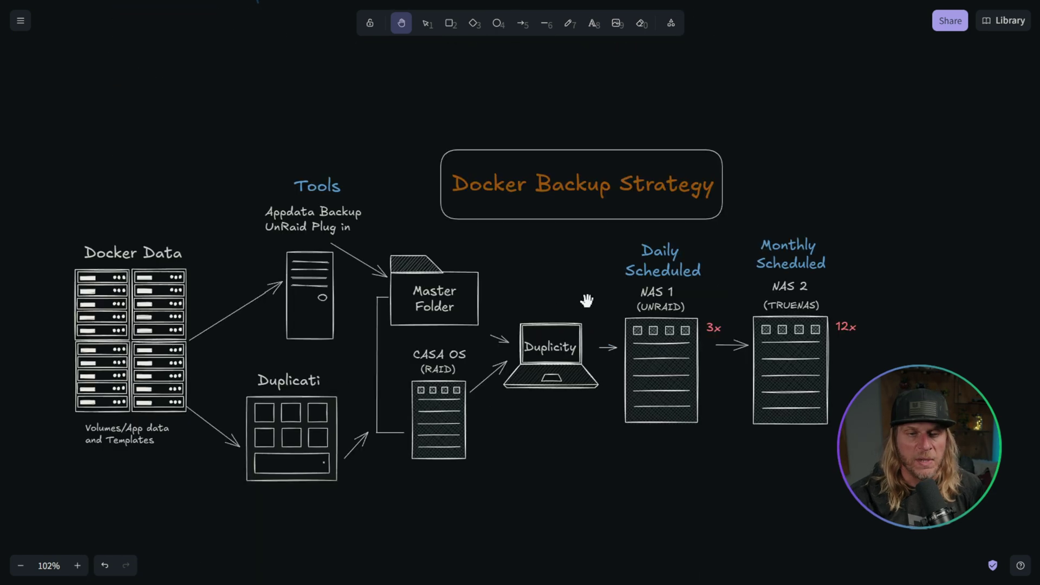
- Scroll up to the Backup Processes diagram showing Sync, Redundancy, Backup and Versioning
scroll(586, 302, up, 15)
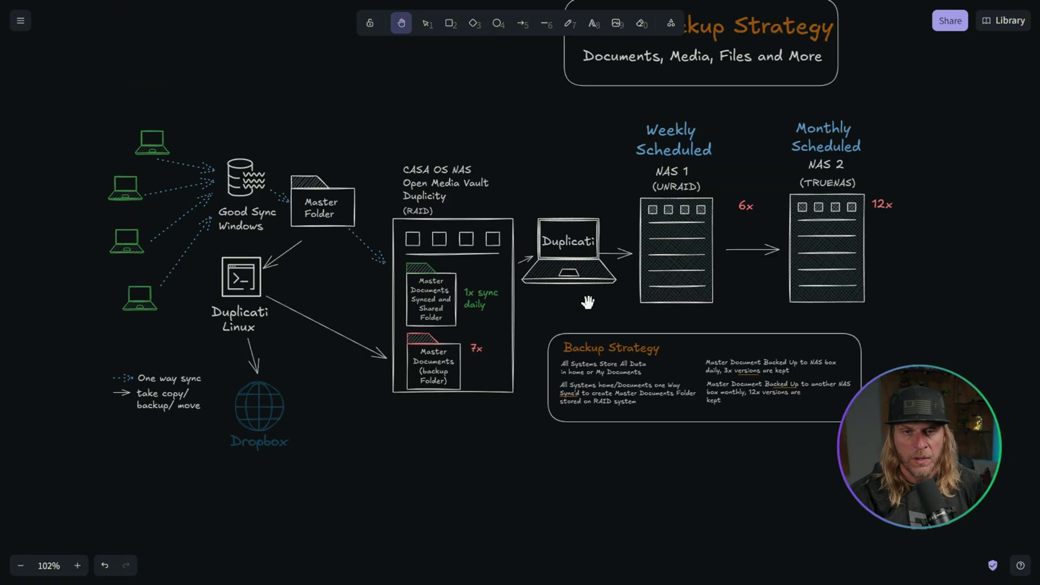
scroll(589, 303, up, 3)
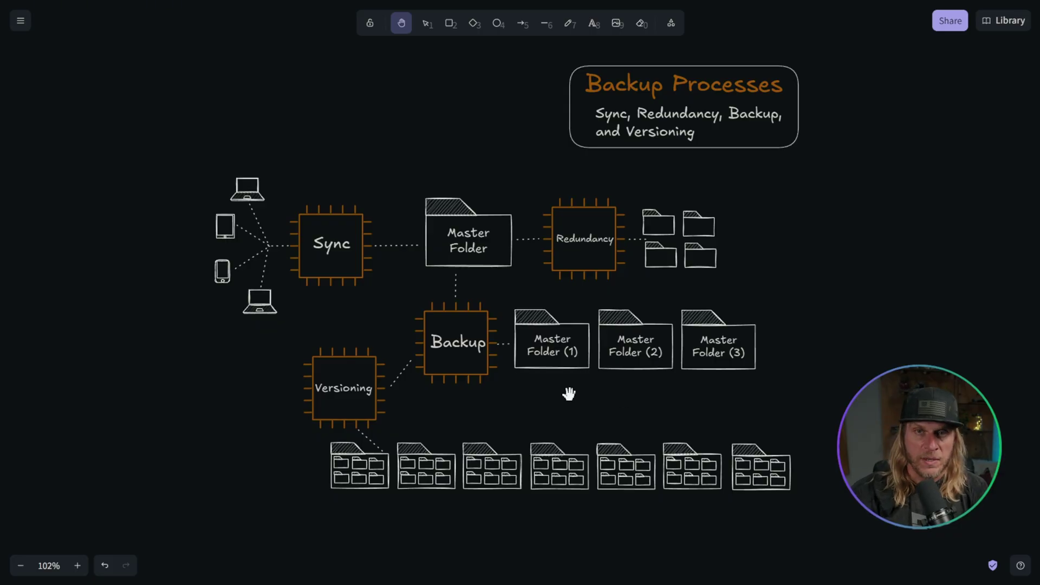
scroll(569, 394, down, 10)
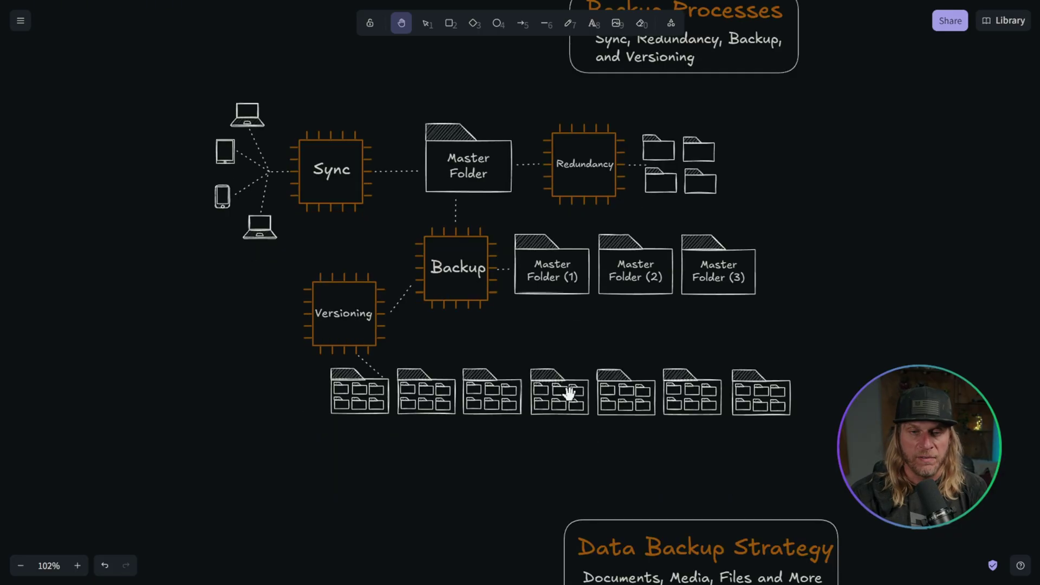
scroll(568, 394, down, 1)
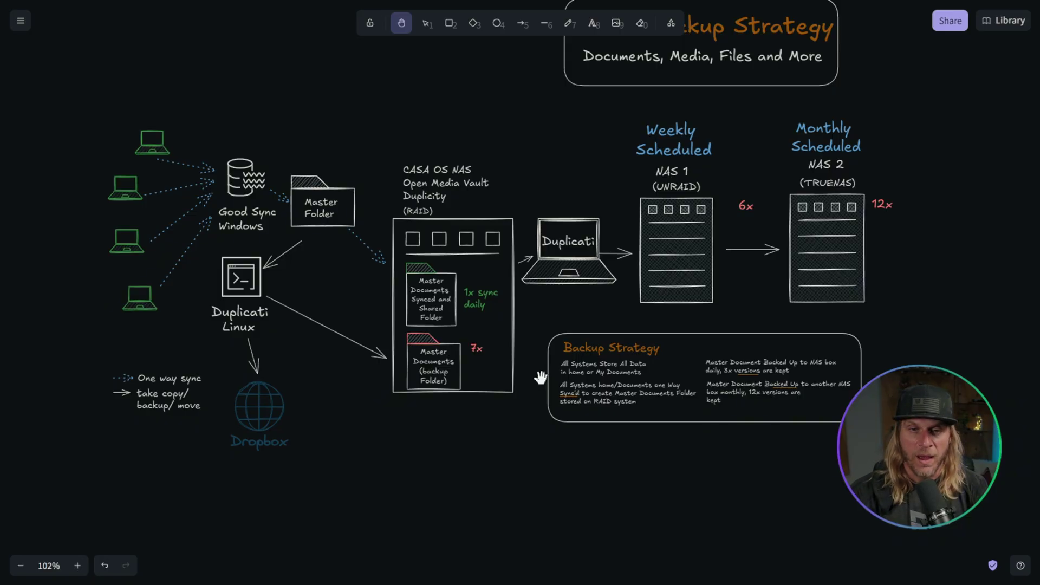
scroll(538, 375, up, 10)
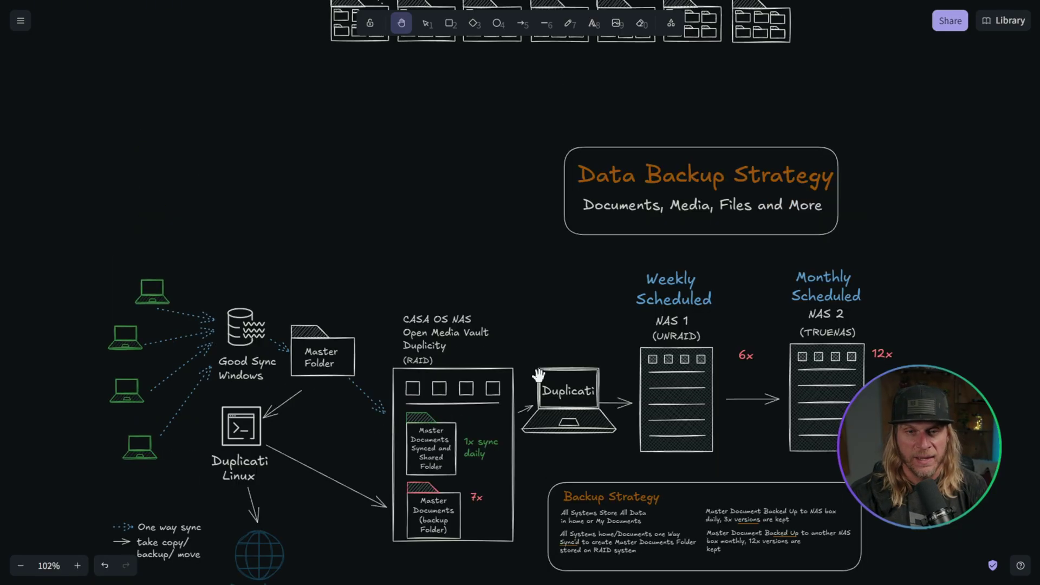
scroll(541, 374, up, 2)
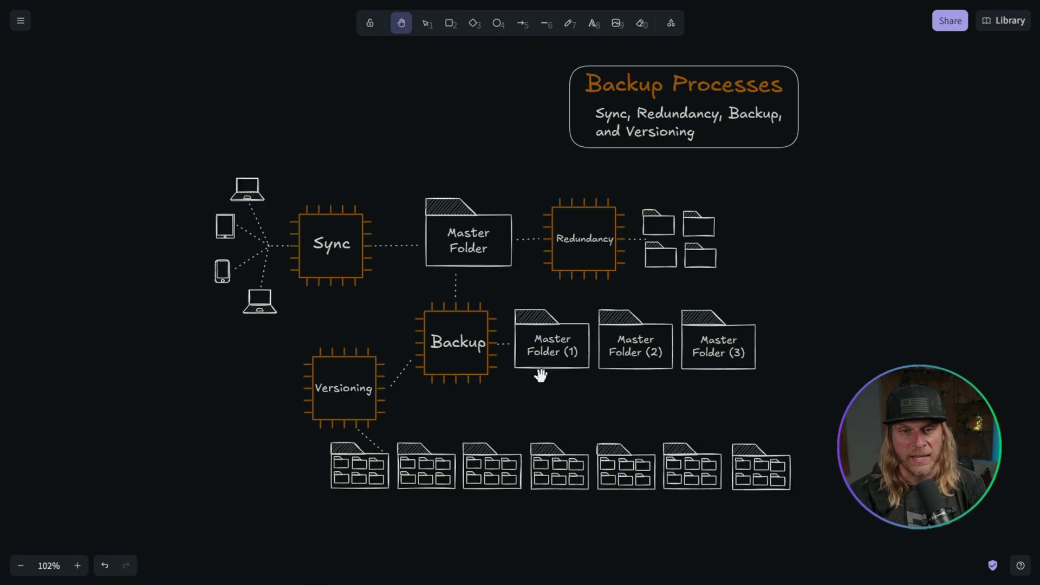